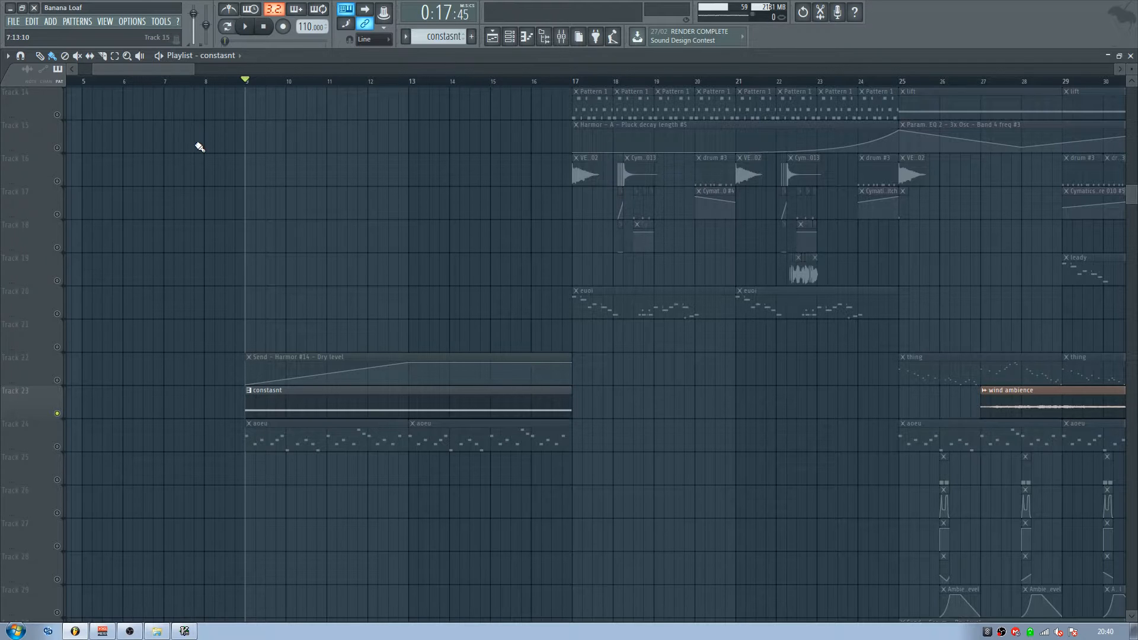
{"action": "scroll", "coordinate": [199, 147], "scroll_direction": "down", "scroll_amount": 5}
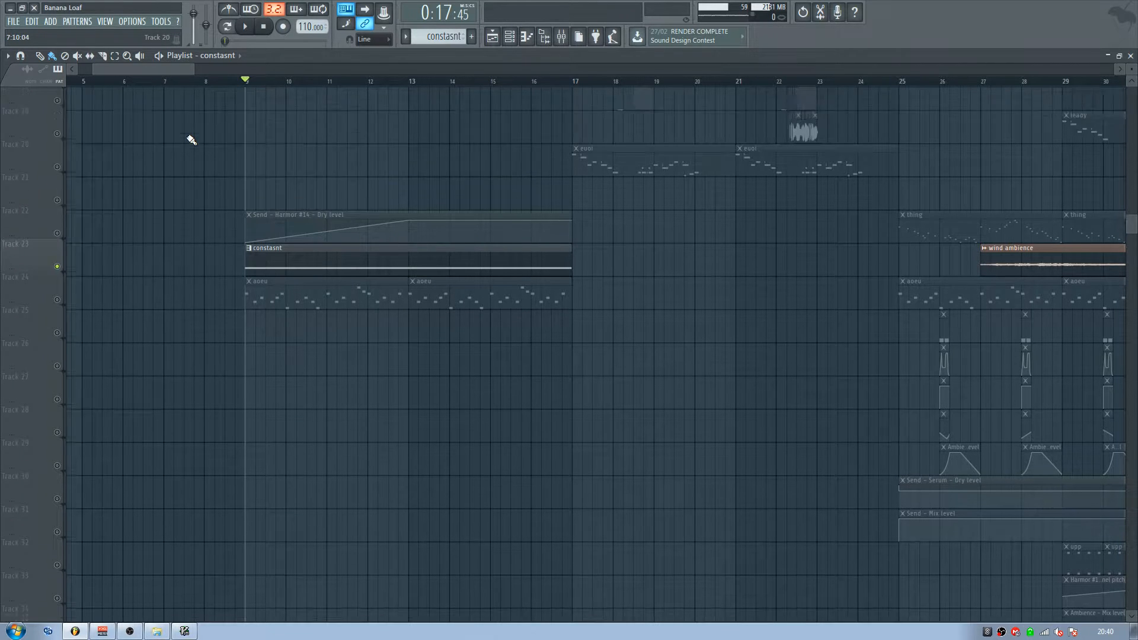
{"action": "scroll", "coordinate": [210, 137], "scroll_direction": "up", "scroll_amount": 2}
Audition the playlist arrangement twice and return the song position to the start.
{"action": "key", "text": "space"}
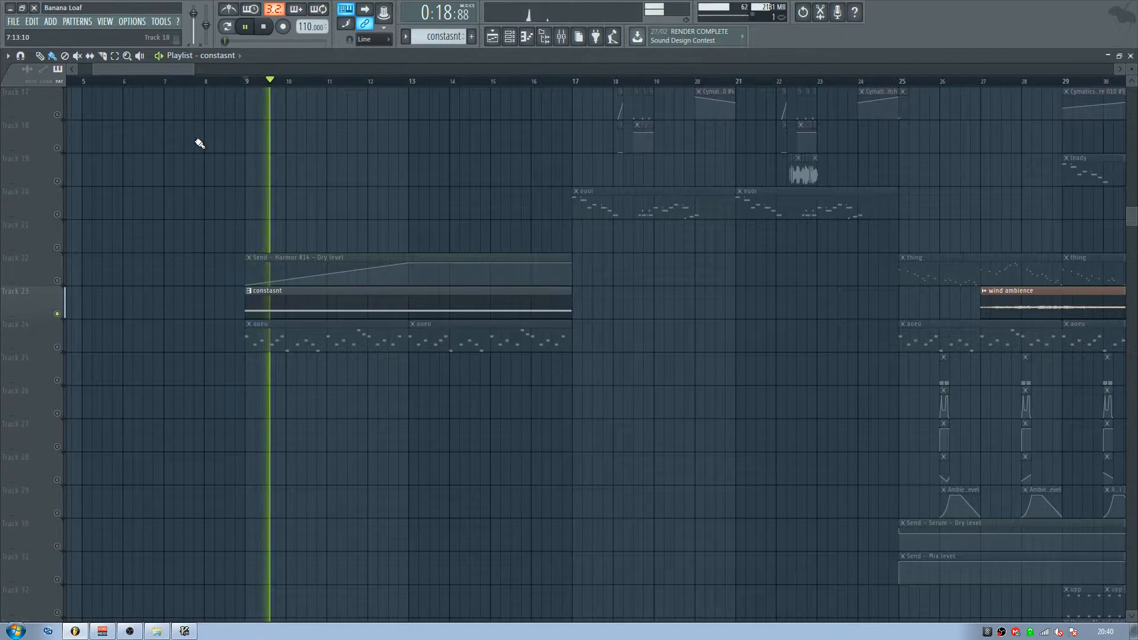
{"action": "scroll", "coordinate": [213, 214], "scroll_direction": "up", "scroll_amount": 3}
{"action": "key", "text": "space"}
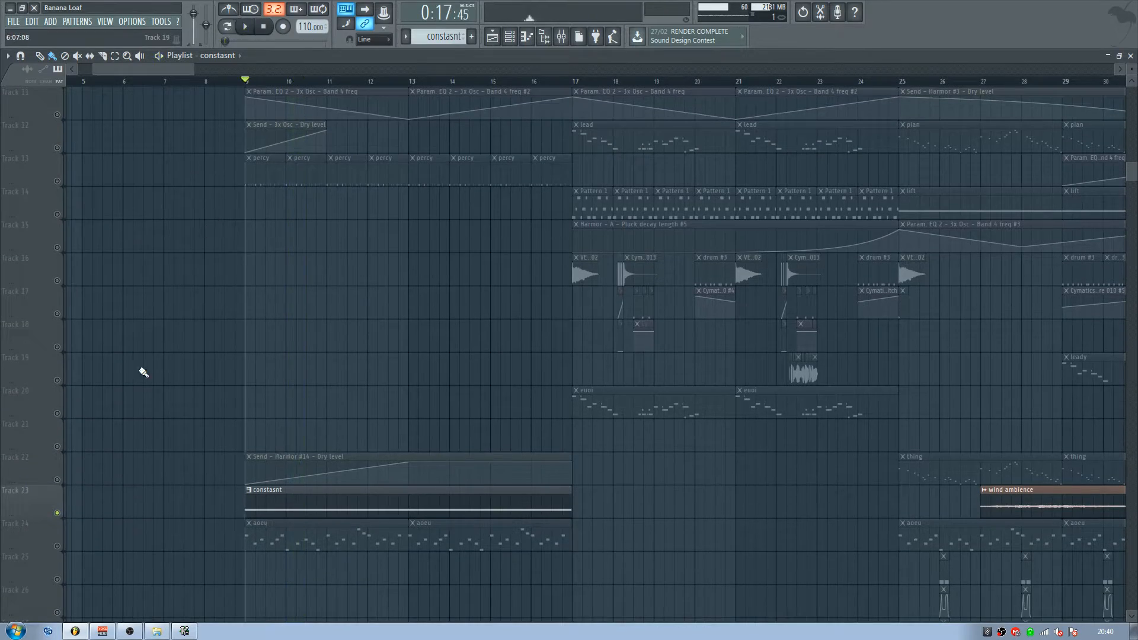
{"action": "left_click", "coordinate": [65, 500]}
{"action": "scroll", "coordinate": [162, 354], "scroll_direction": "up", "scroll_amount": 3}
{"action": "scroll", "coordinate": [161, 354], "scroll_direction": "down", "scroll_amount": 3}
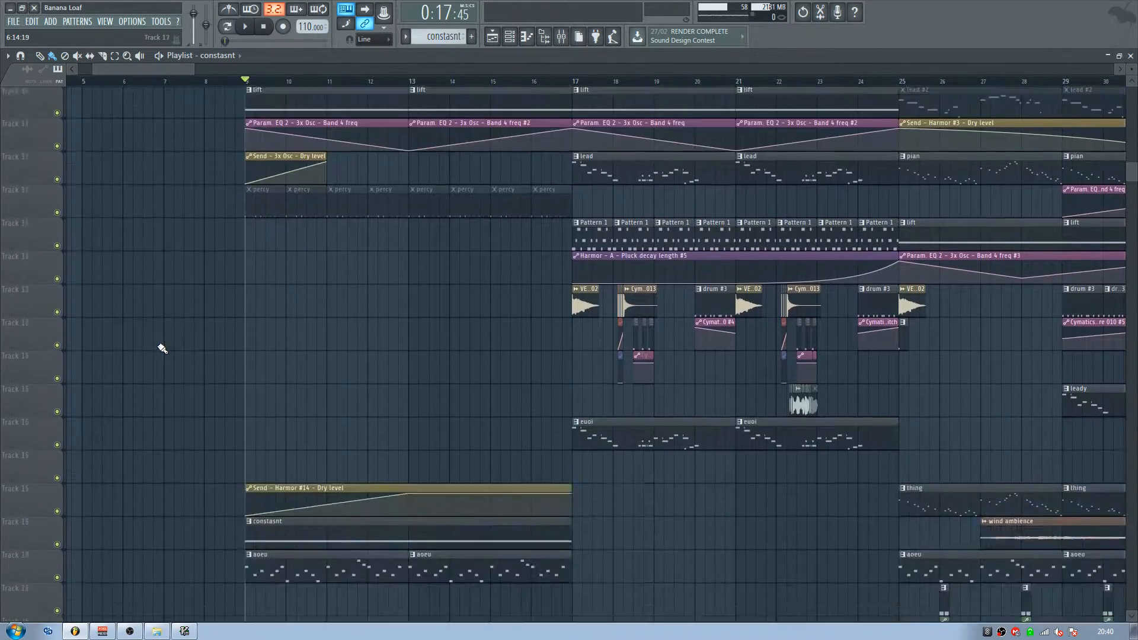
{"action": "scroll", "coordinate": [162, 354], "scroll_direction": "up", "scroll_amount": 5}
{"action": "key", "text": "space"}
{"action": "scroll", "coordinate": [165, 347], "scroll_direction": "down", "scroll_amount": 3}
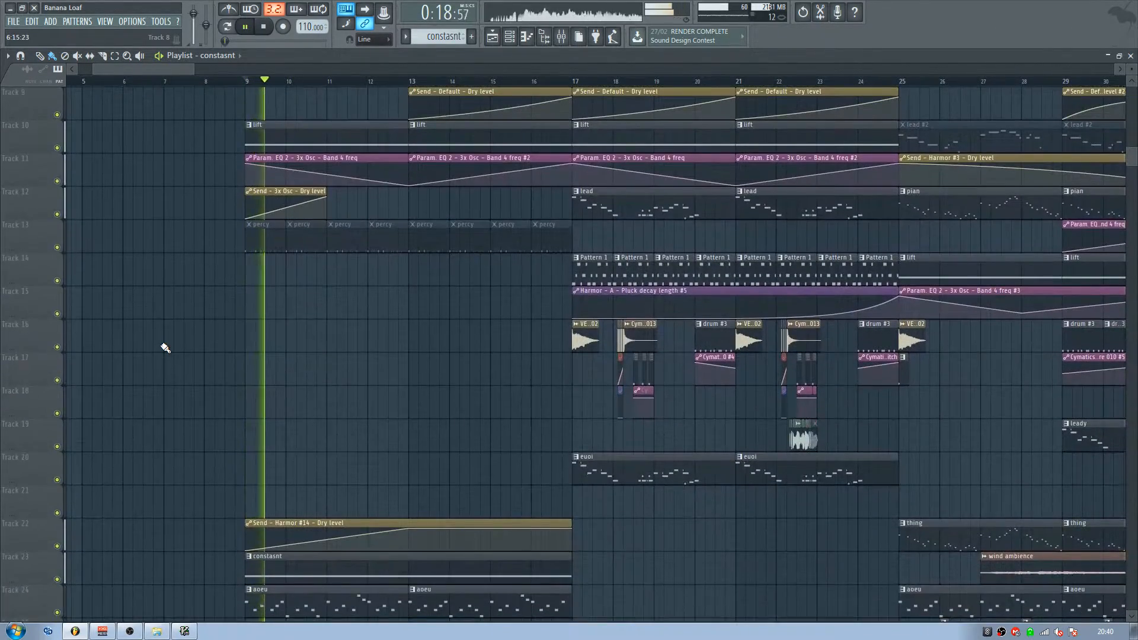
{"action": "scroll", "coordinate": [165, 347], "scroll_direction": "down", "scroll_amount": 3}
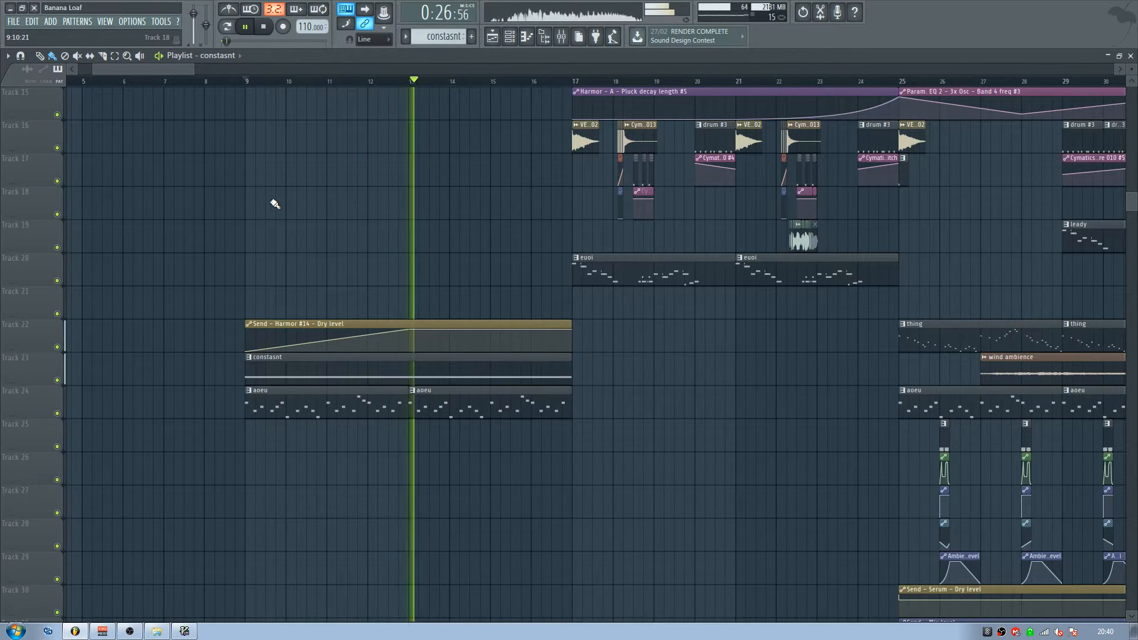
{"action": "key", "text": "space"}
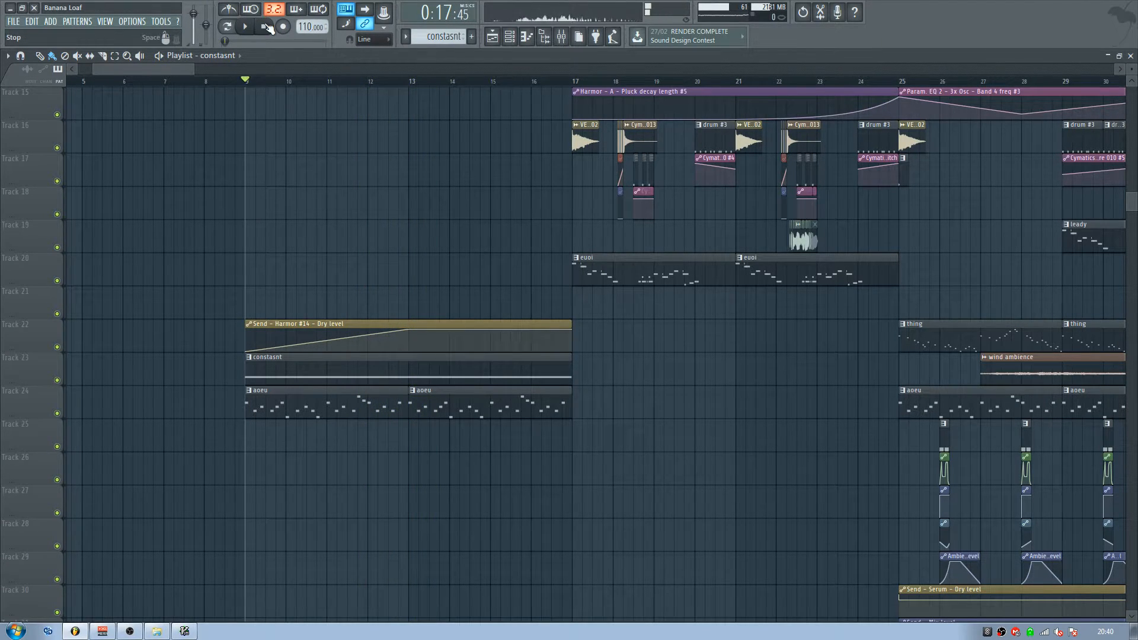
{"action": "left_click", "coordinate": [267, 29]}
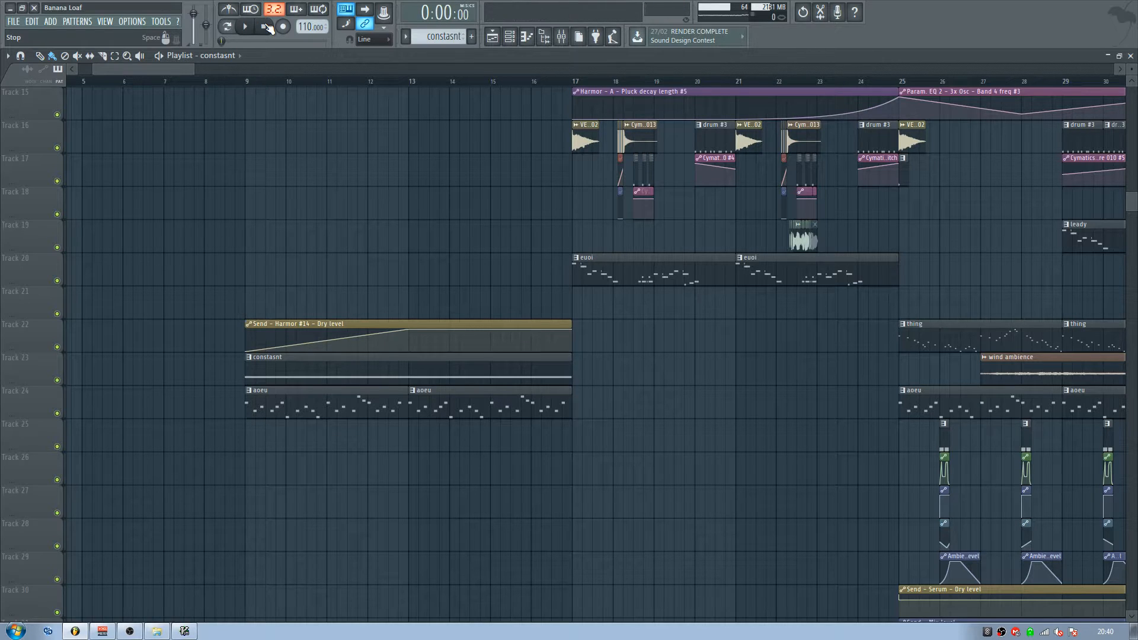
Bring up the channel rack and start adding a new channel from the plugin picker.
{"action": "key", "text": "F5"}
{"action": "key", "text": "F6"}
{"action": "scroll", "coordinate": [872, 479], "scroll_direction": "down", "scroll_amount": 5}
{"action": "left_click", "coordinate": [820, 615]}
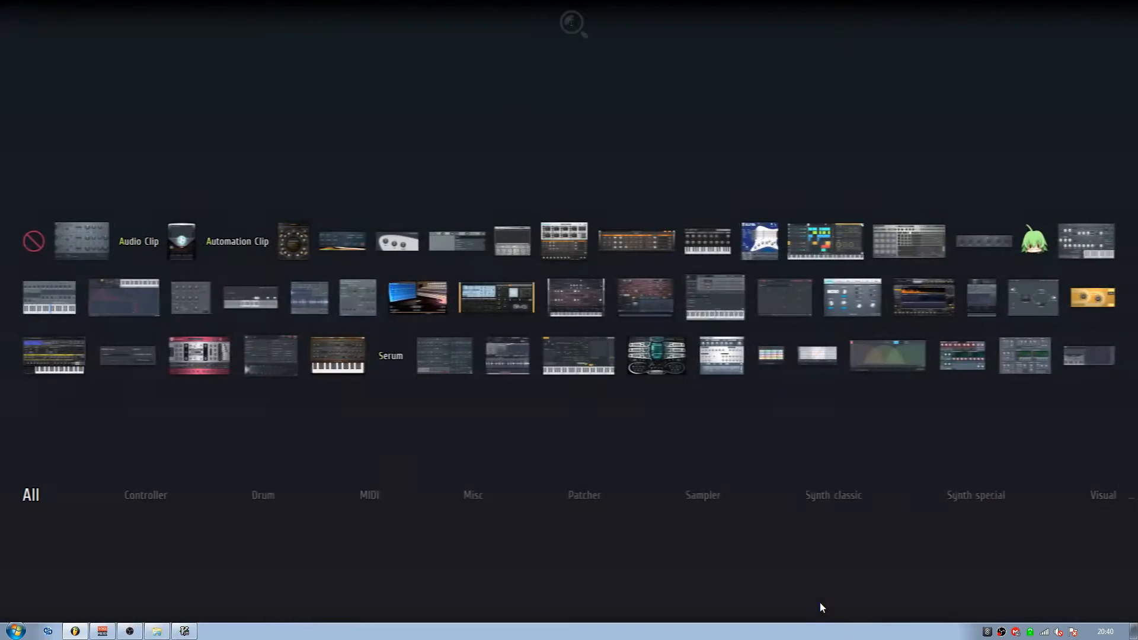
{"action": "type", "text": "harmor"}
Load Harmor as new channel Harmor #15, inspect its window, then dismiss it.
{"action": "double_click", "coordinate": [646, 302]}
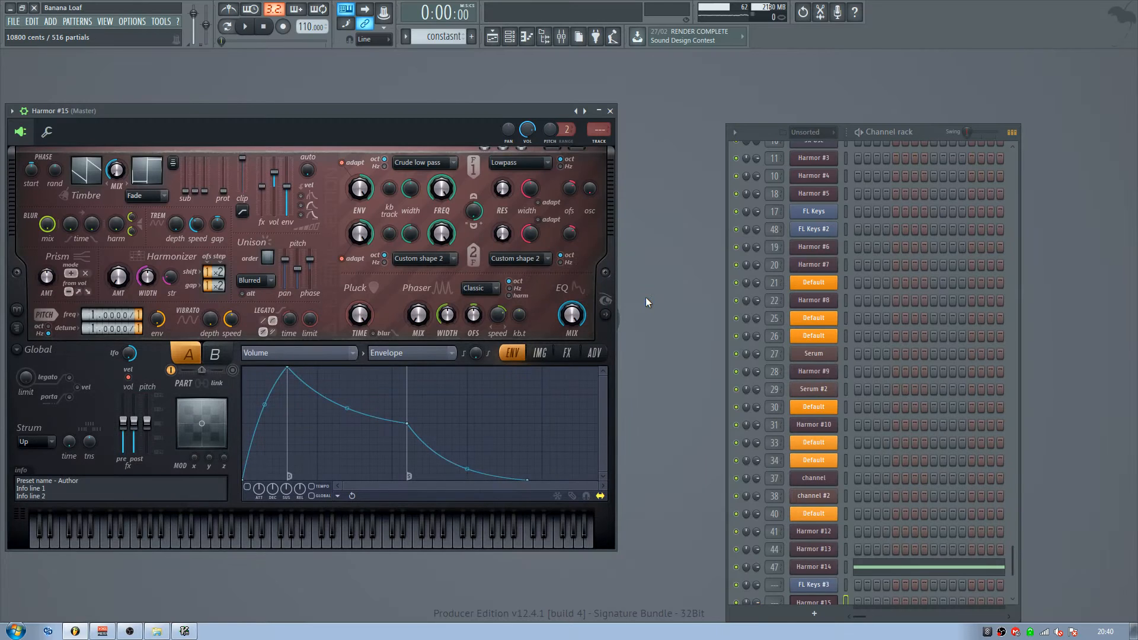
{"action": "left_click_drag", "start_coordinate": [76, 112], "coordinate": [166, 110]}
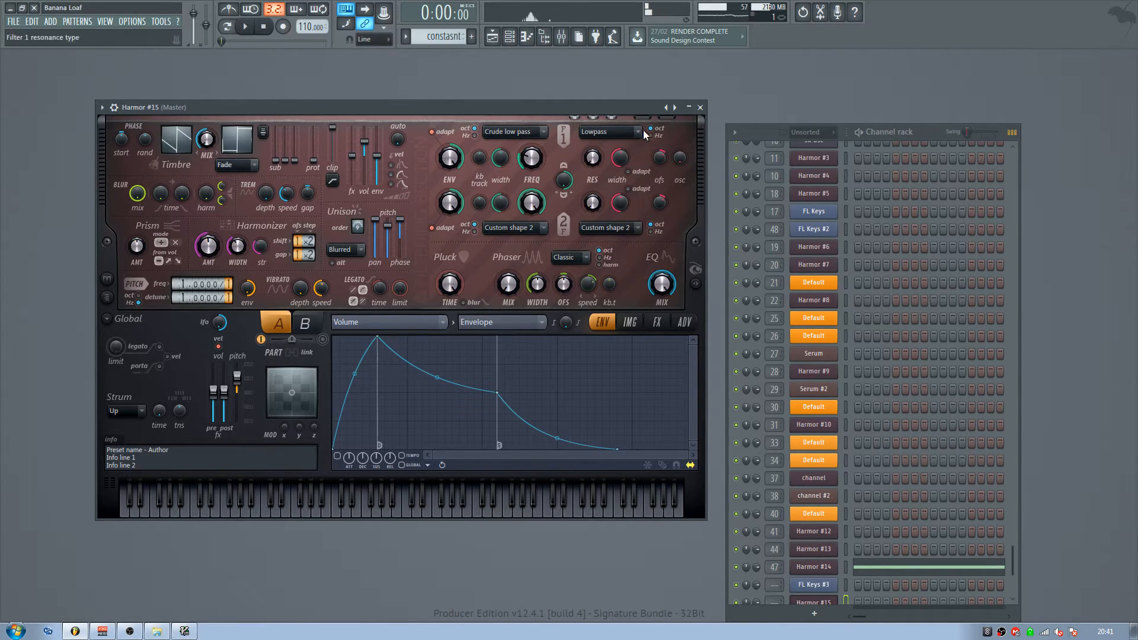
{"action": "left_click", "coordinate": [702, 107]}
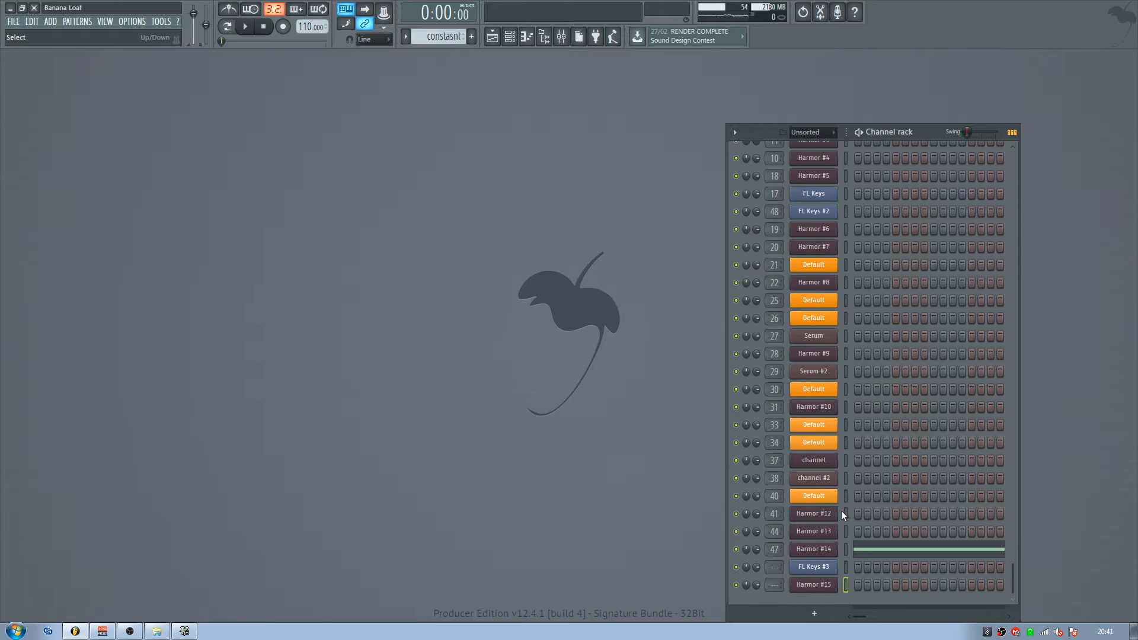
Inspect Harmor #14's mixer insert and its Fruity Send, then return to the playlist.
{"action": "left_click", "coordinate": [814, 566]}
{"action": "left_click", "coordinate": [563, 37]}
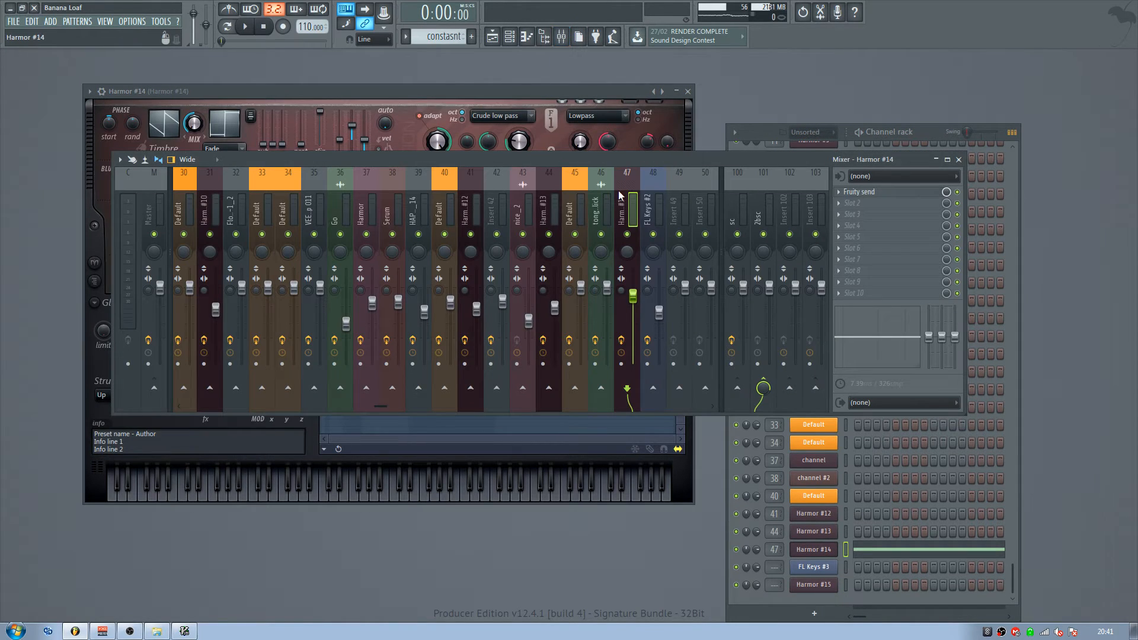
{"action": "left_click", "coordinate": [890, 193]}
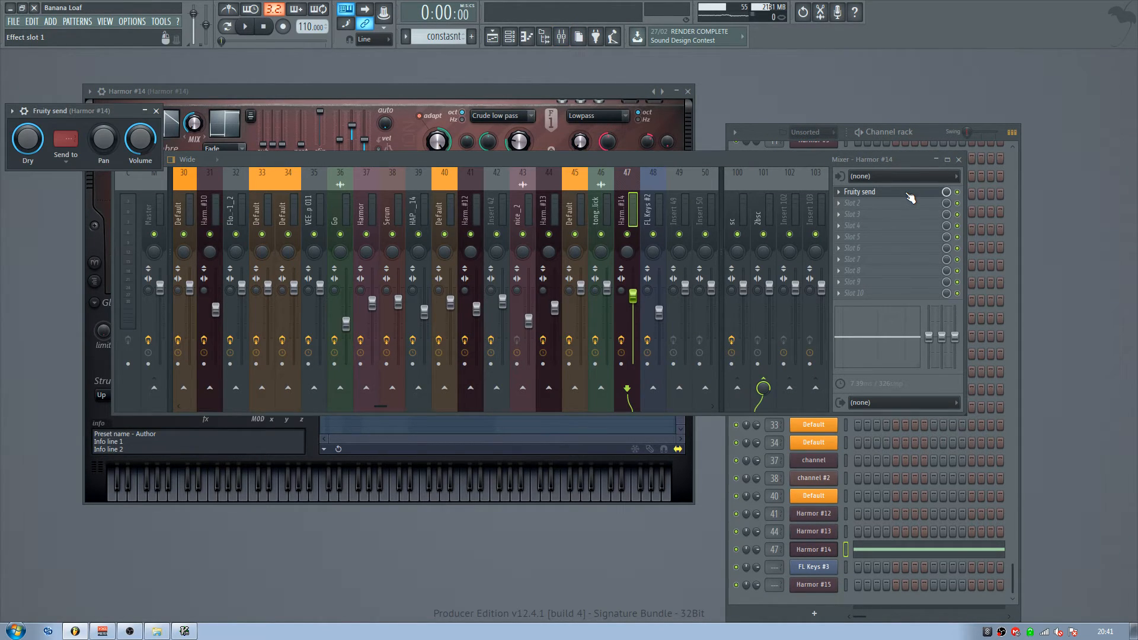
{"action": "key", "text": "Escape"}
{"action": "key", "text": "F5"}
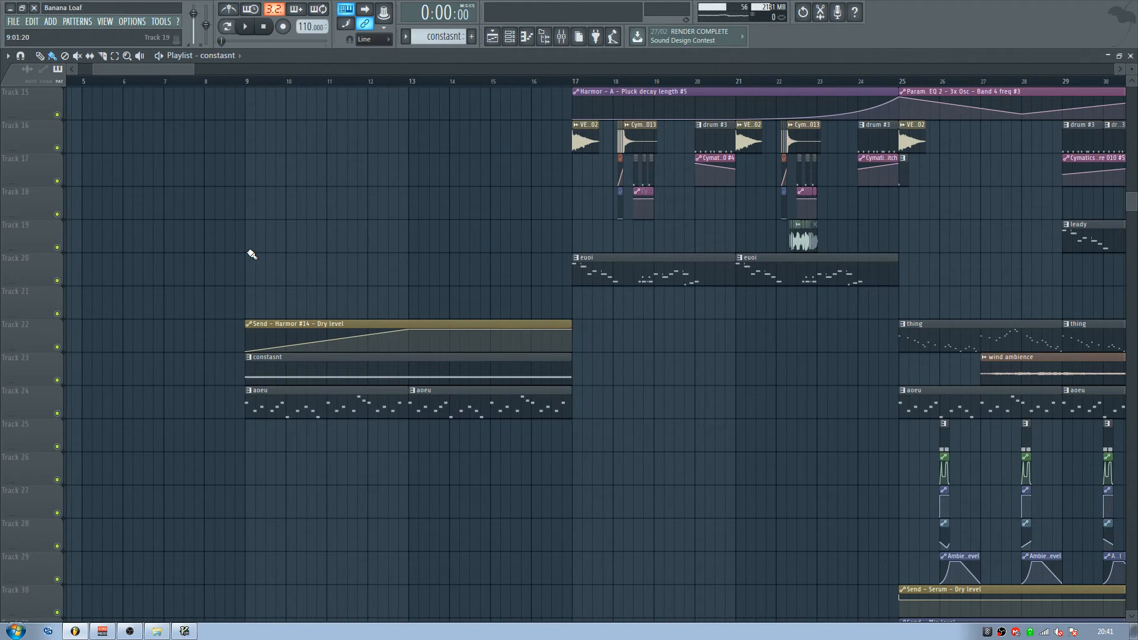